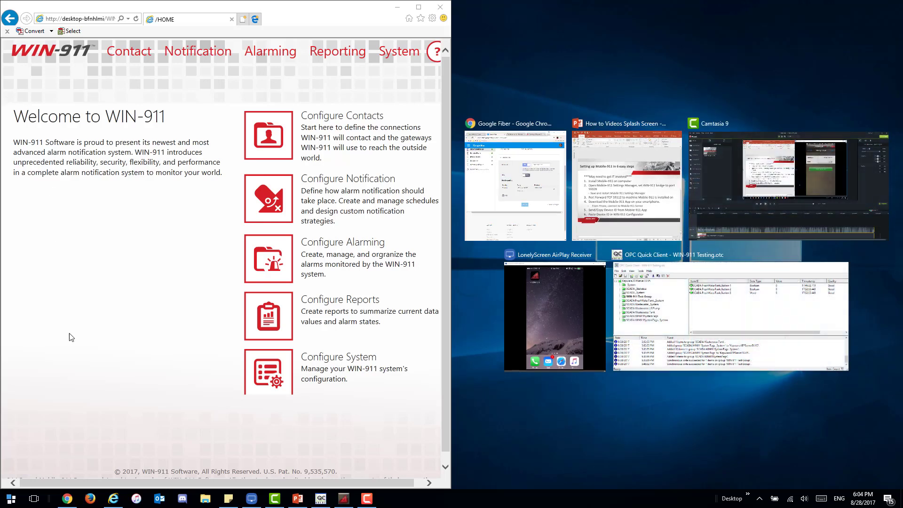
Step: Snap PowerPoint right and verify the Mobile-911 gateway at localhost:59111 tests successfully, without changing it
key("Right")
key("Return")
mouse_move(126, 55)
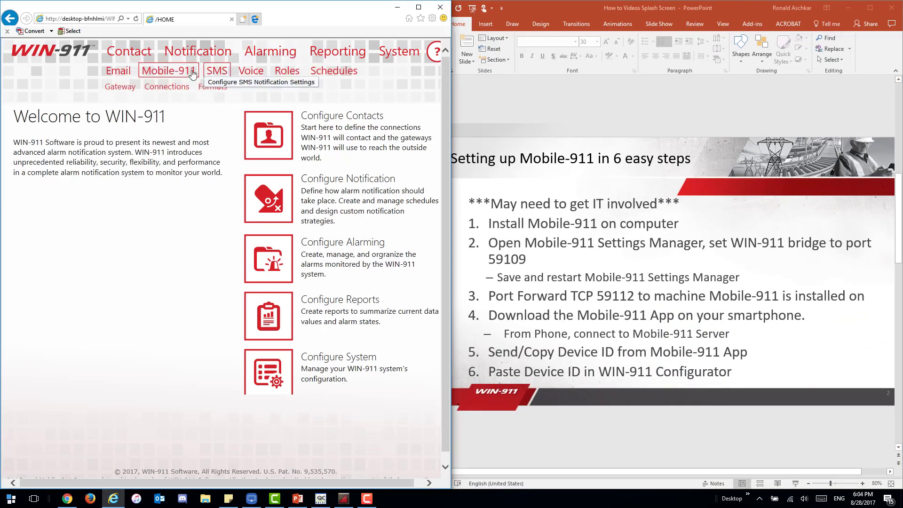
left_click(122, 90)
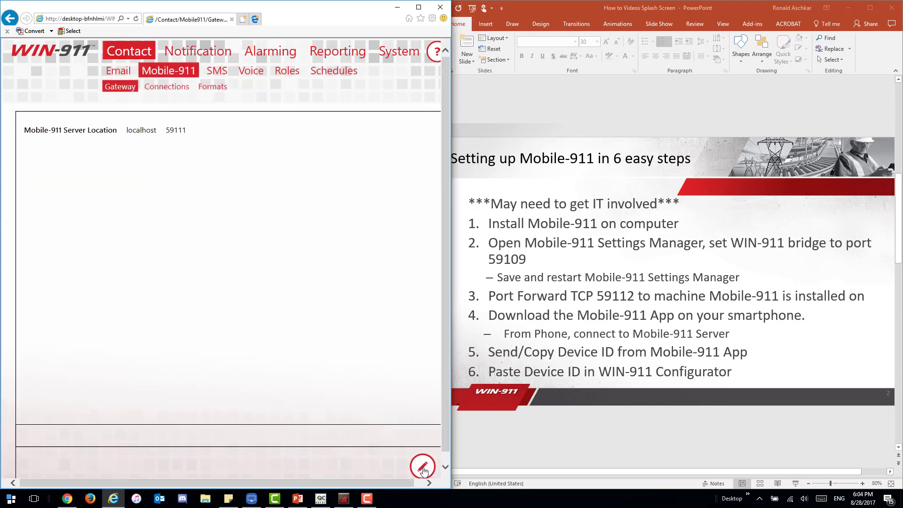
left_click(423, 466)
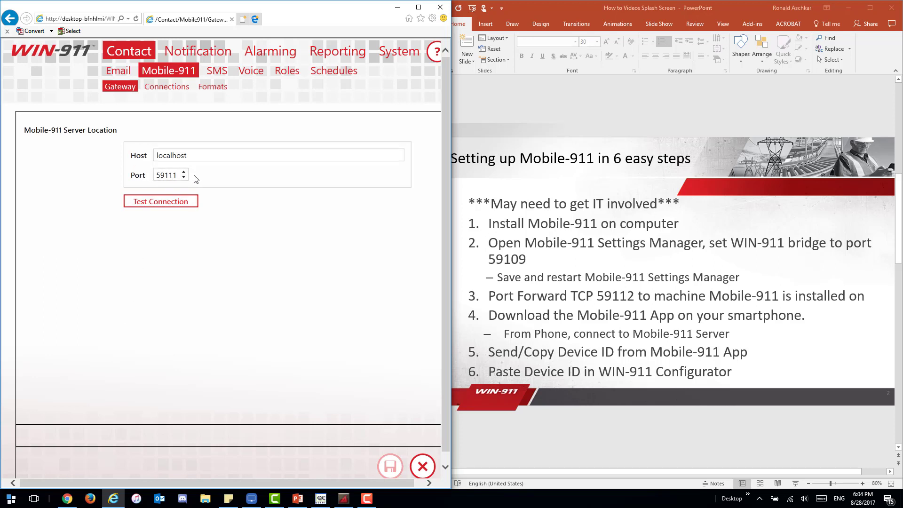
left_click(187, 207)
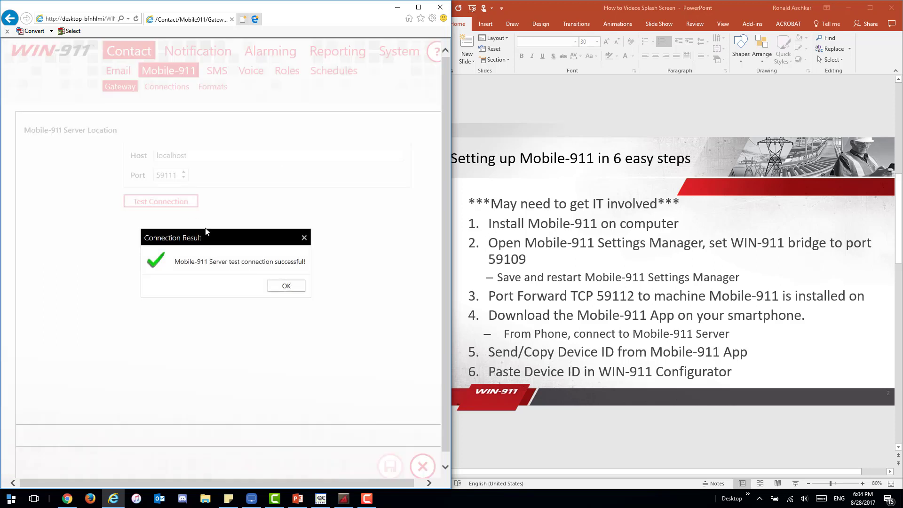
left_click(287, 286)
left_click(422, 467)
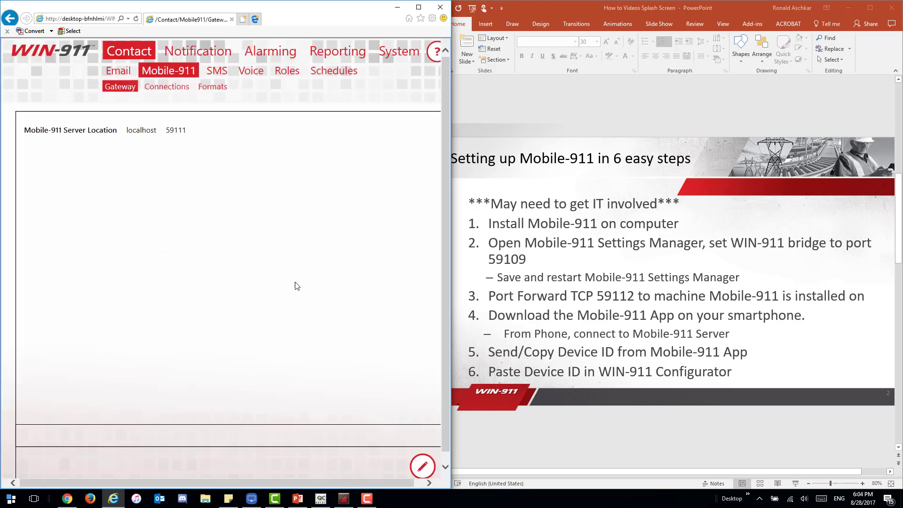
Step: Add a new Mobile-911 connection with the user's name, an iPhone description and the pasted device ID
left_click(168, 92)
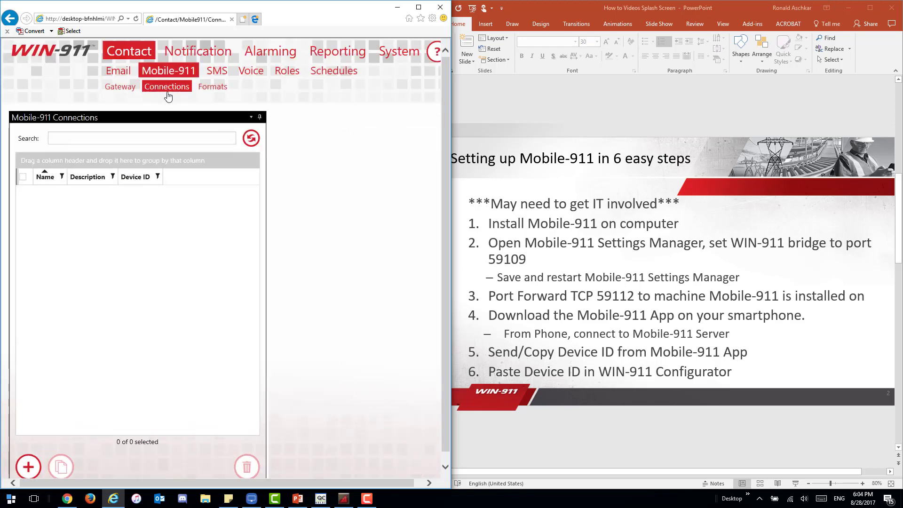
left_click(419, 7)
left_click(28, 467)
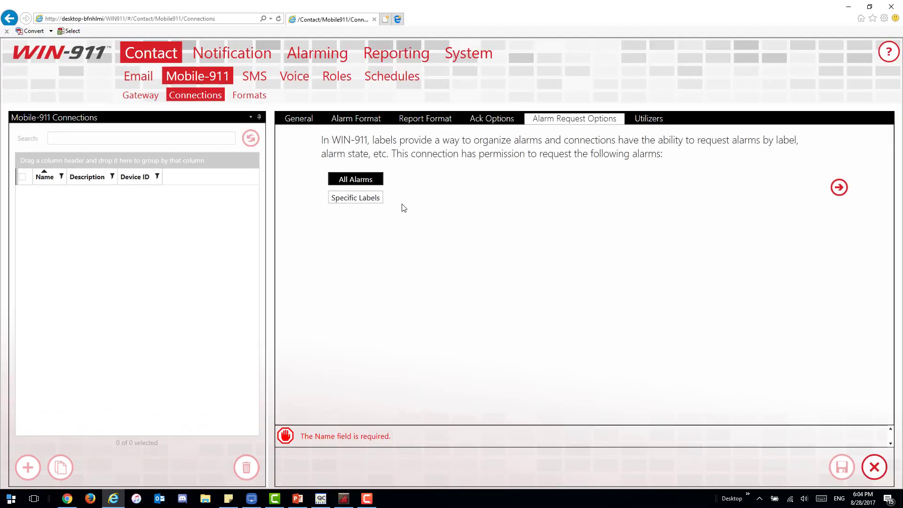
left_click(298, 119)
left_click(396, 156)
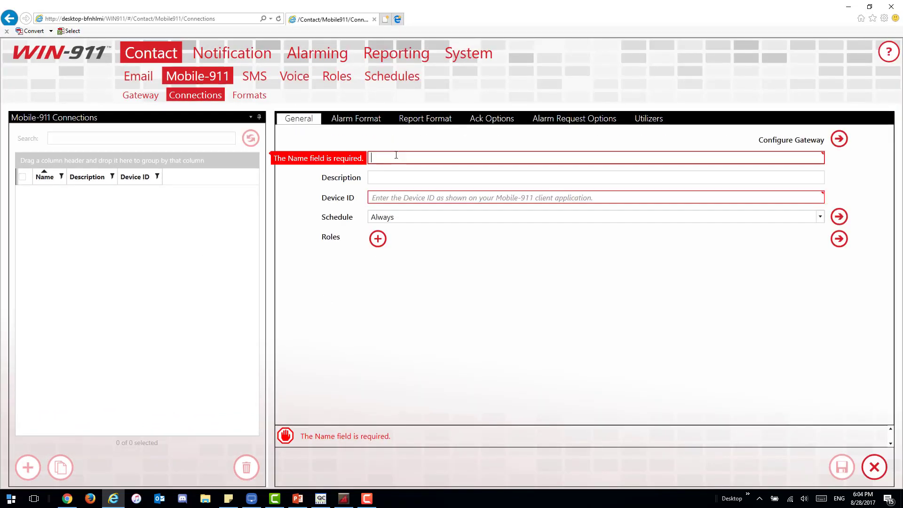
key("Tab")
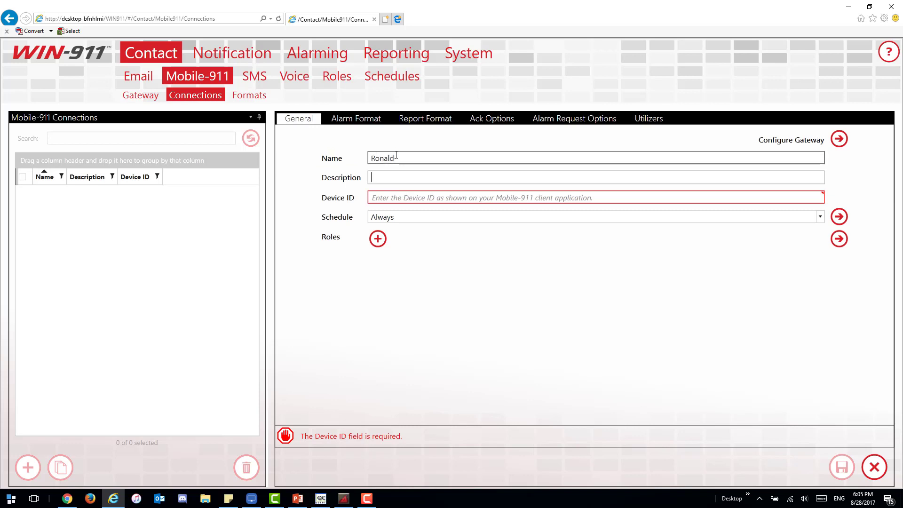
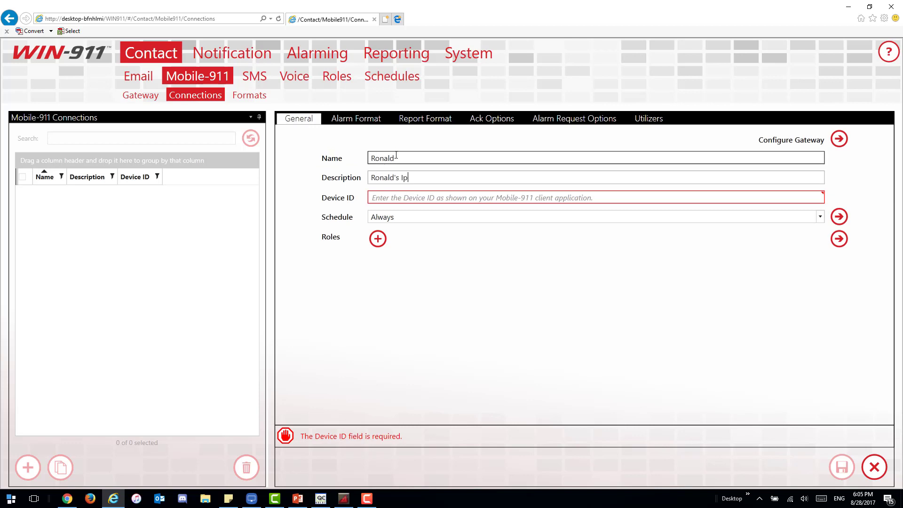
key("BackSpace")
key("BackSpace")
key("BackSpace")
key("BackSpace")
key("Tab")
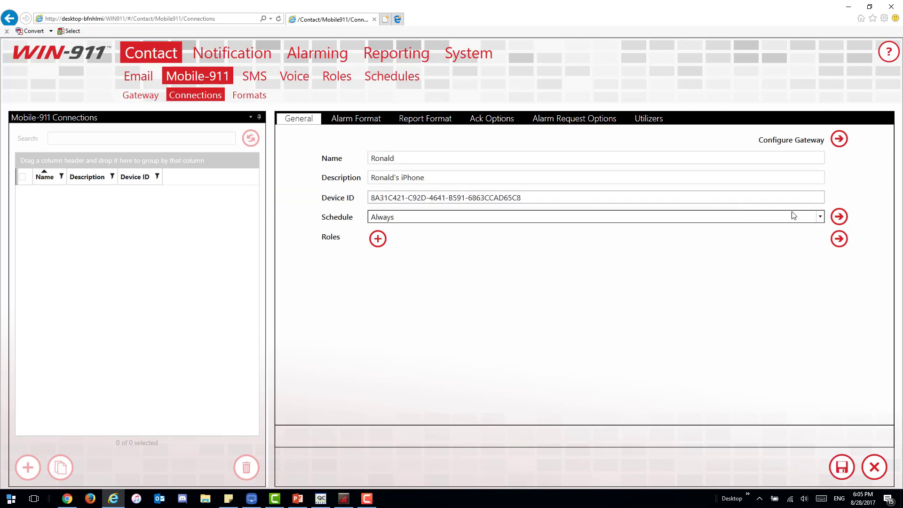
Step: Keep the Always schedule and assign the Station 1 Operators role to the connection
left_click(819, 217)
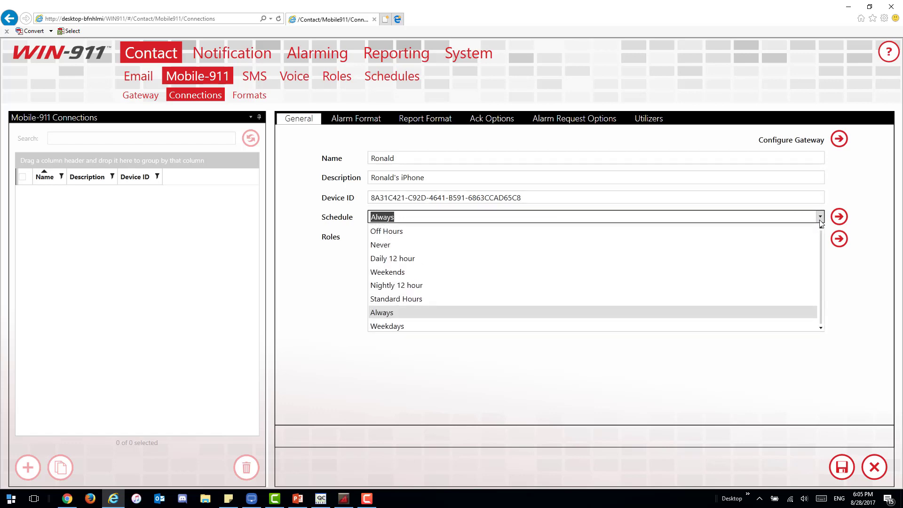
left_click(821, 223)
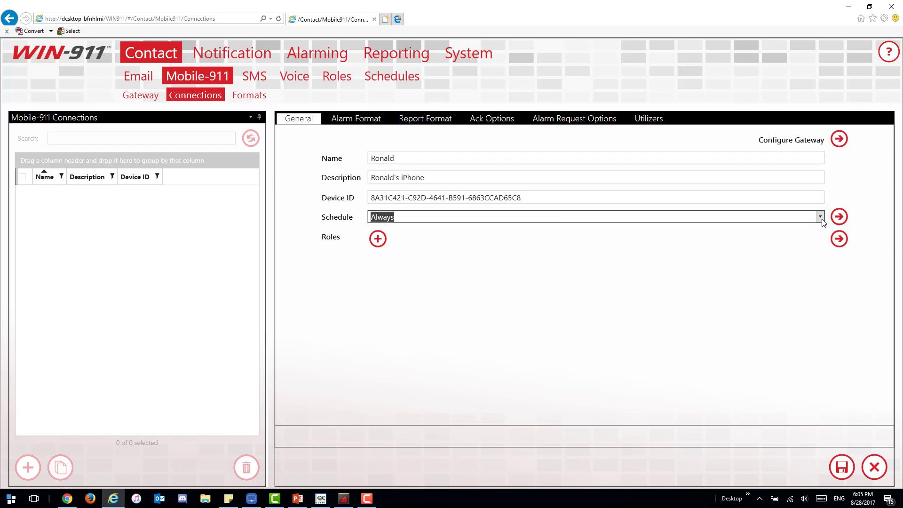
left_click(376, 239)
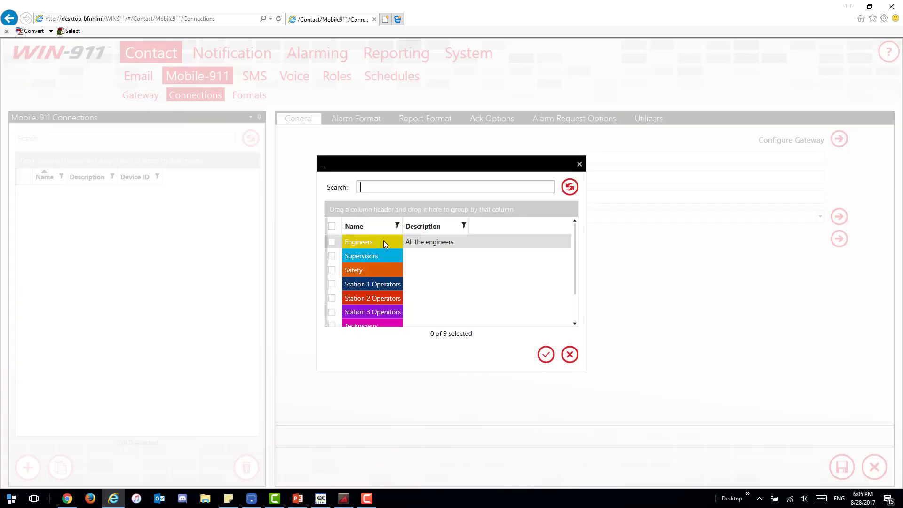
left_click(331, 285)
left_click(544, 358)
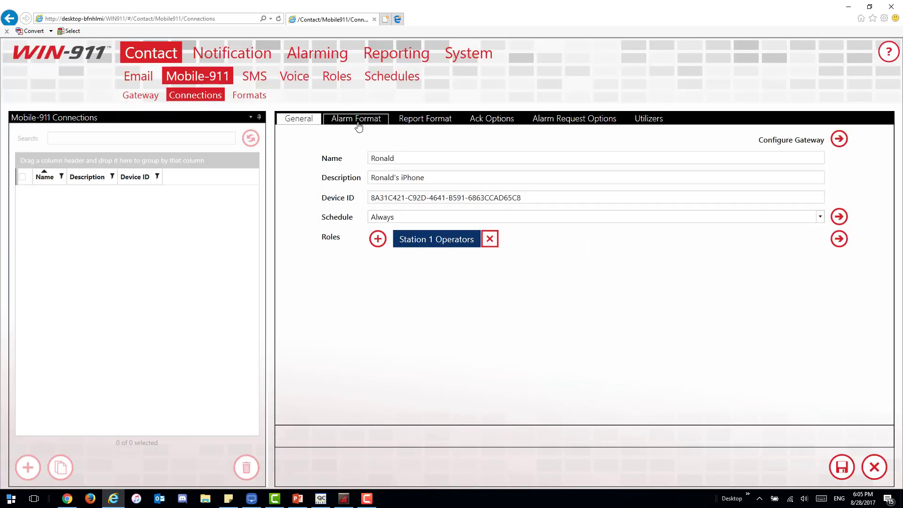
Step: Keep Text Short as the alarm format and set reports to Text Vertical Report Verbose
left_click(358, 123)
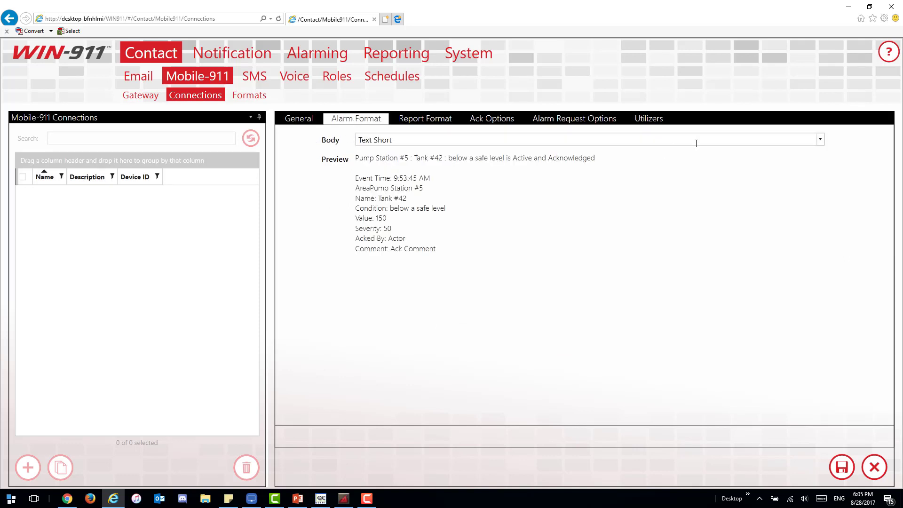
left_click(820, 140)
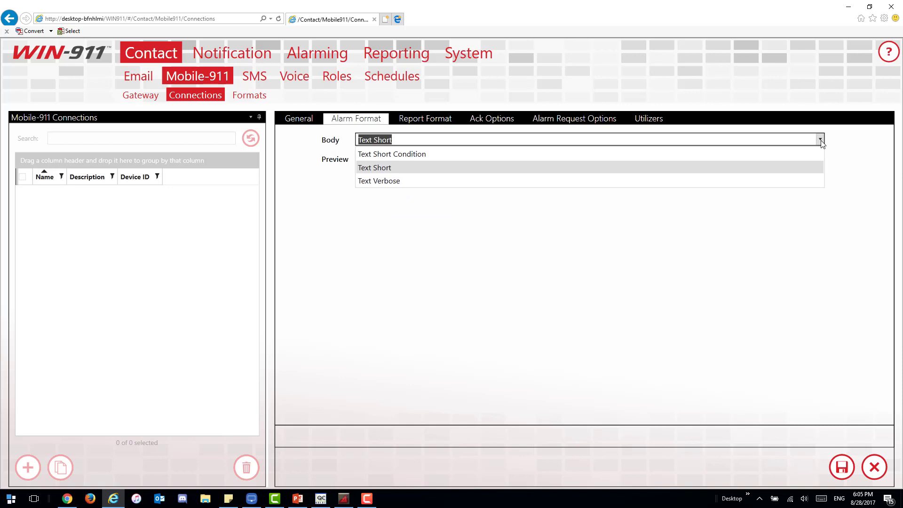
left_click(821, 140)
left_click(419, 121)
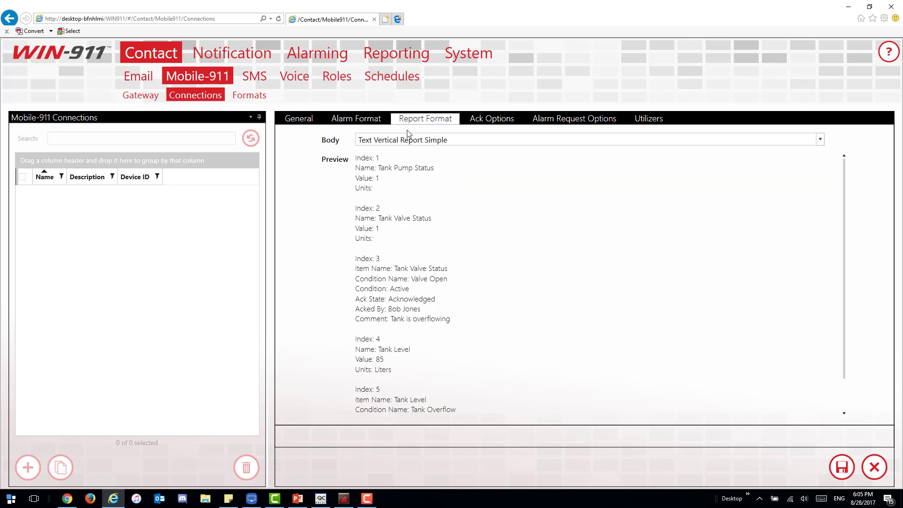
left_click(820, 140)
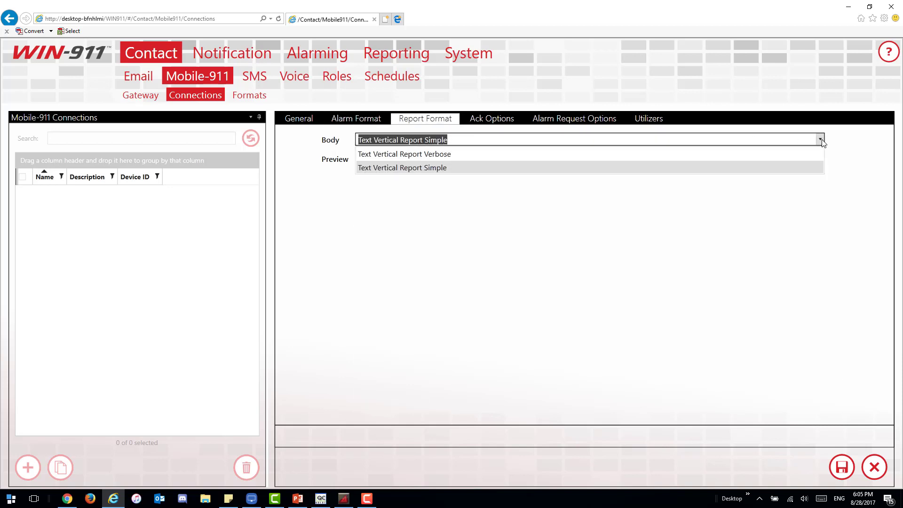
left_click(605, 167)
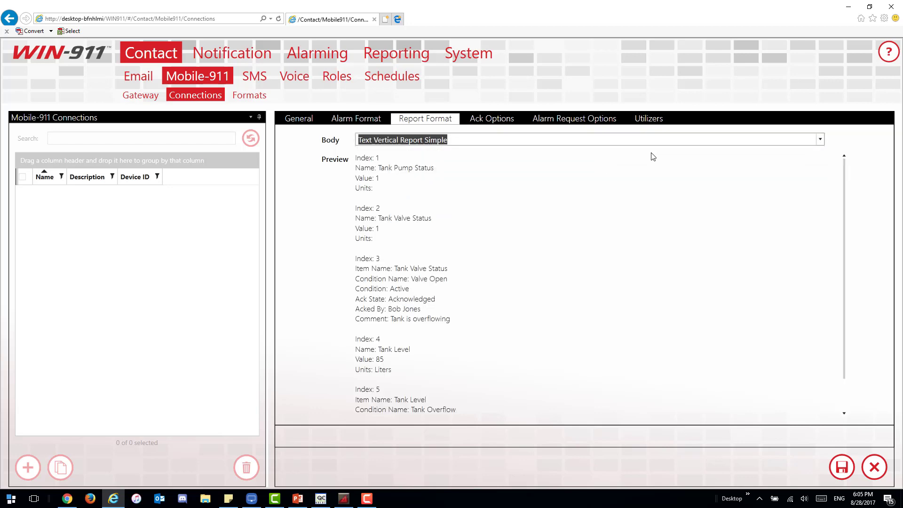
left_click(821, 140)
left_click(757, 155)
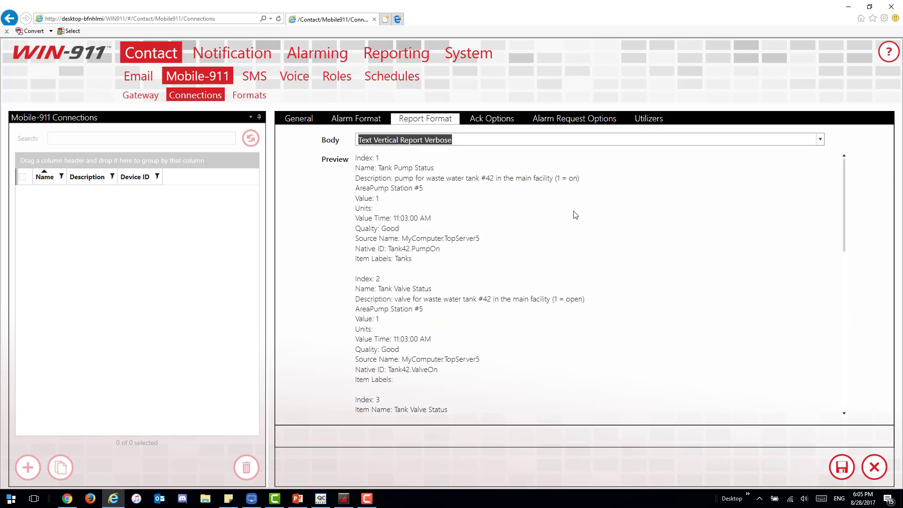
Step: Enable Ack with Password, enter the acknowledgement password, and save the connection
left_click(500, 121)
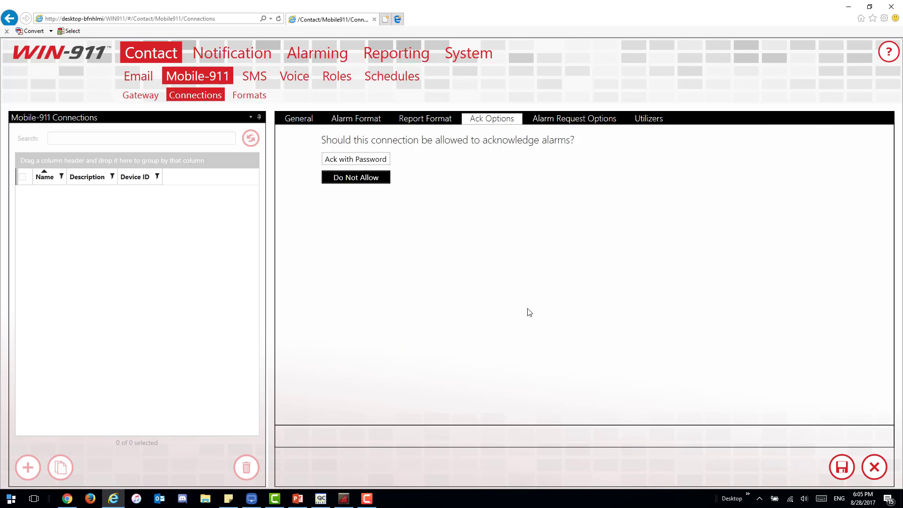
left_click(382, 163)
left_click(431, 159)
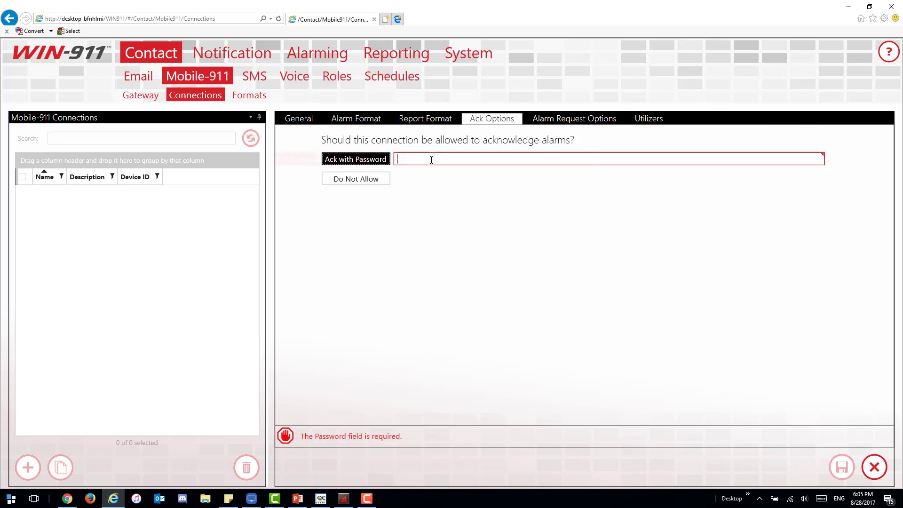
type("1234")
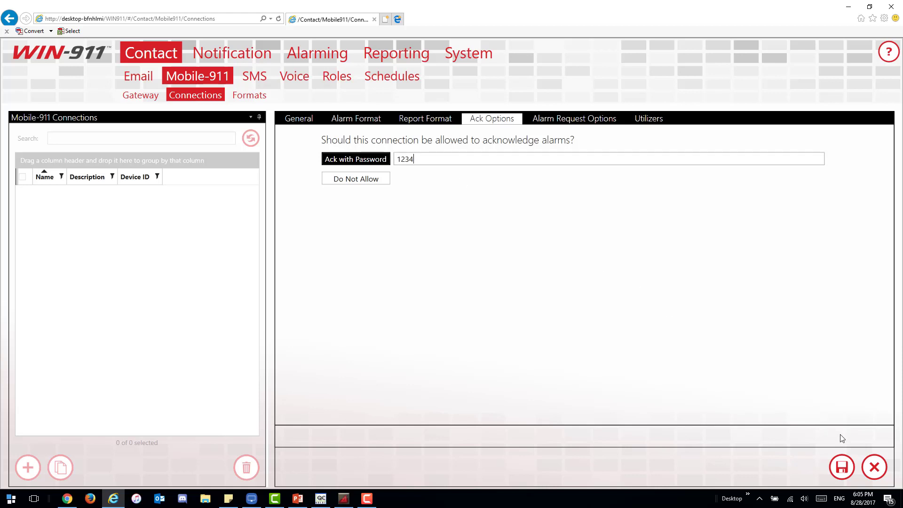
left_click(842, 467)
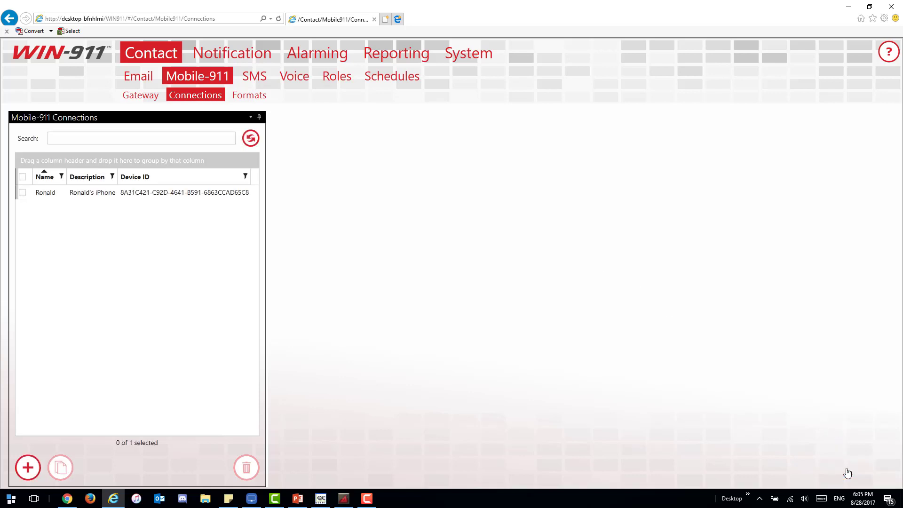
Step: Confirm the phone connection's Alarm Request Options allow All Alarms, then show the mirrored phone beside it
left_click(198, 193)
left_click(575, 120)
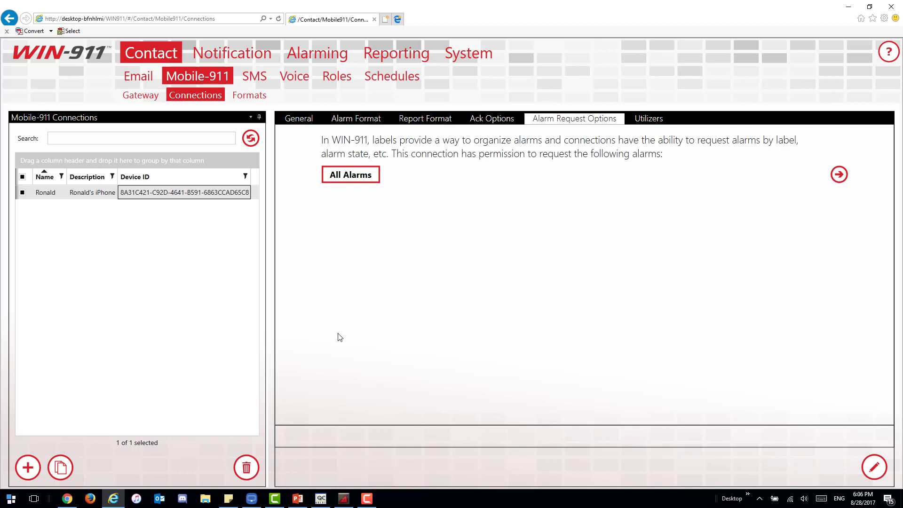
left_click(256, 498)
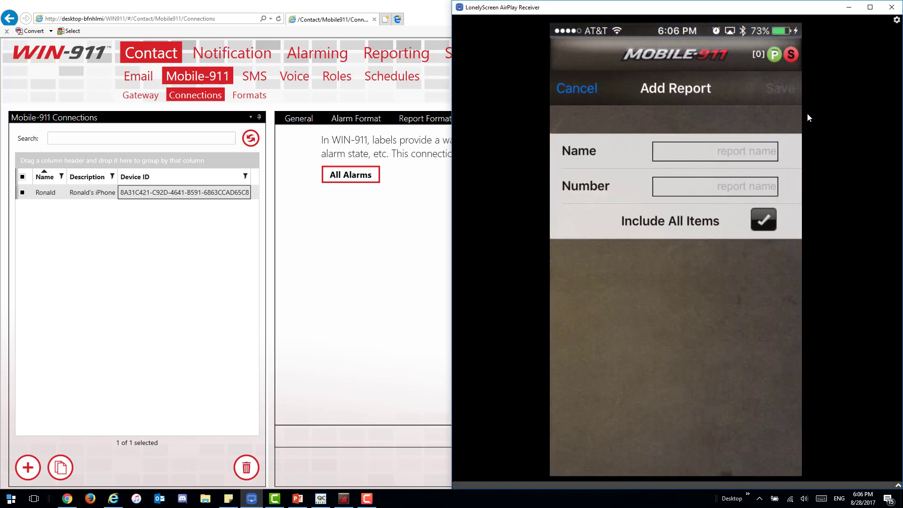
Step: Show the Tank Level report with its Station 1–3 tank items, compare the phone, then return full-screen
left_click(386, 57)
left_click(385, 57)
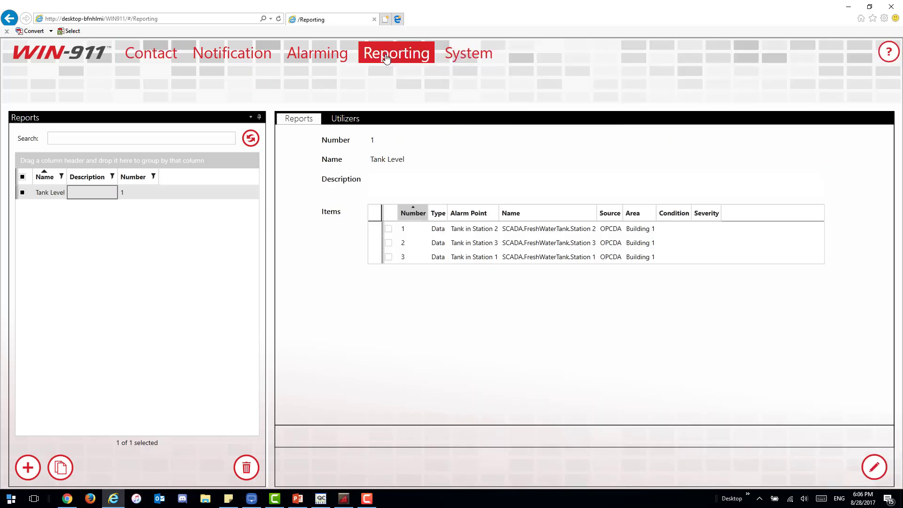
left_click(251, 498)
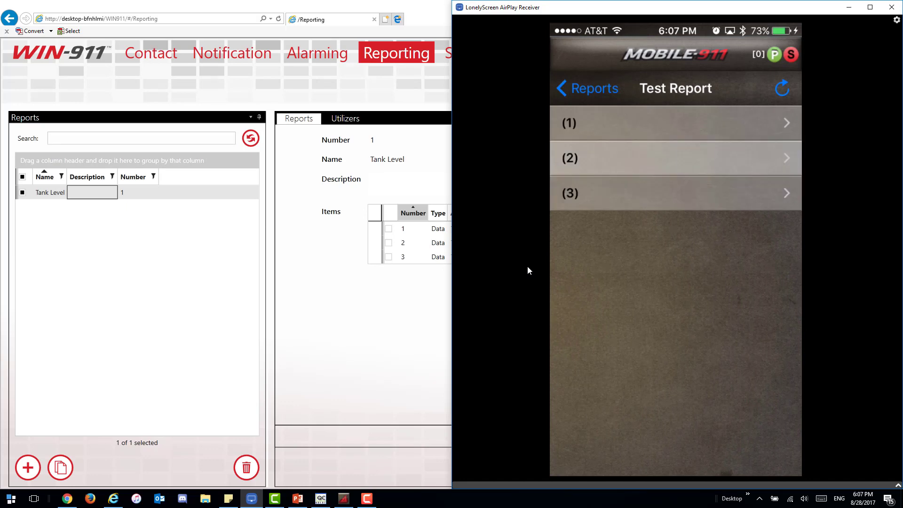
left_click(418, 324)
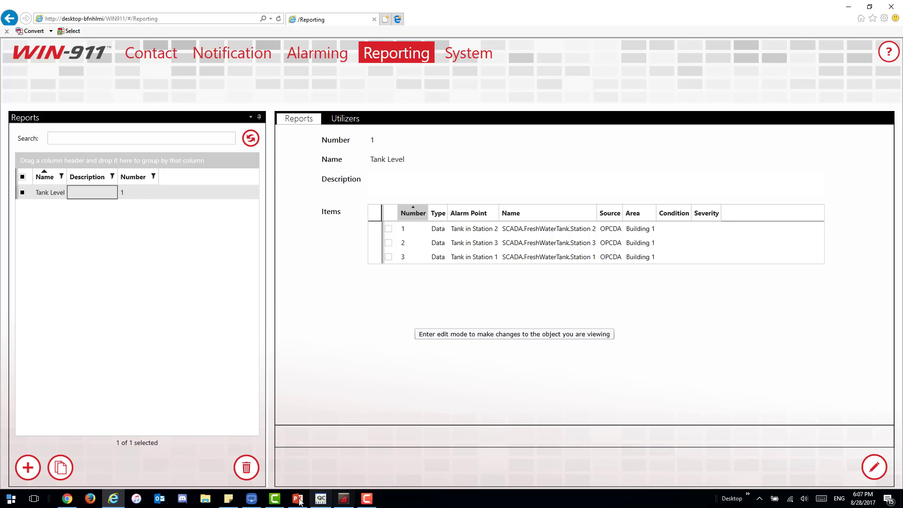
Step: Check the mirrored phone's empty Mobile-911 Alarms screen, then return to WIN-911's reporting page
left_click(251, 498)
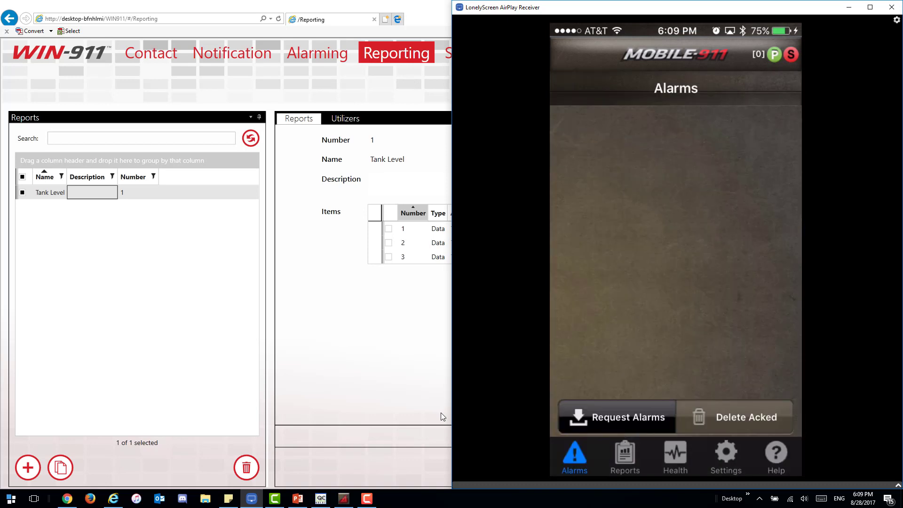
left_click(341, 333)
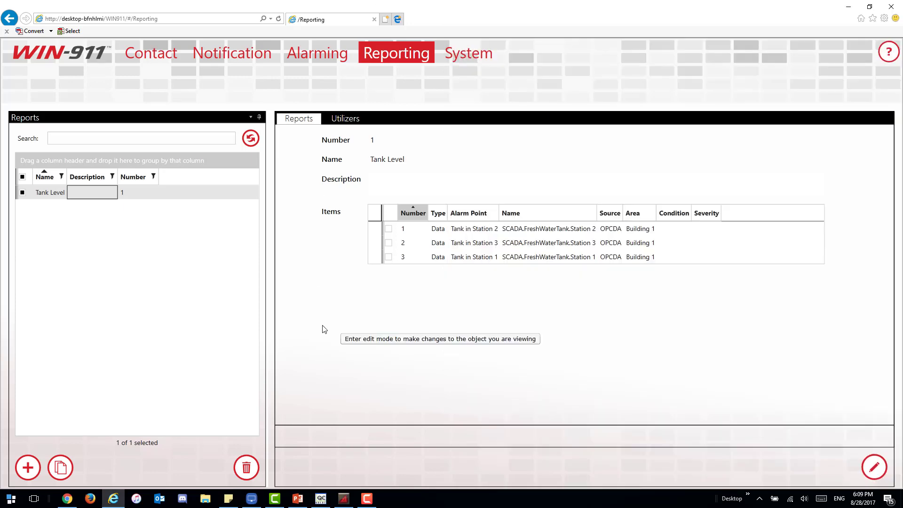
Step: Open the Station Operators Advanced Tactic and zoom out to see its whole flow
mouse_move(218, 60)
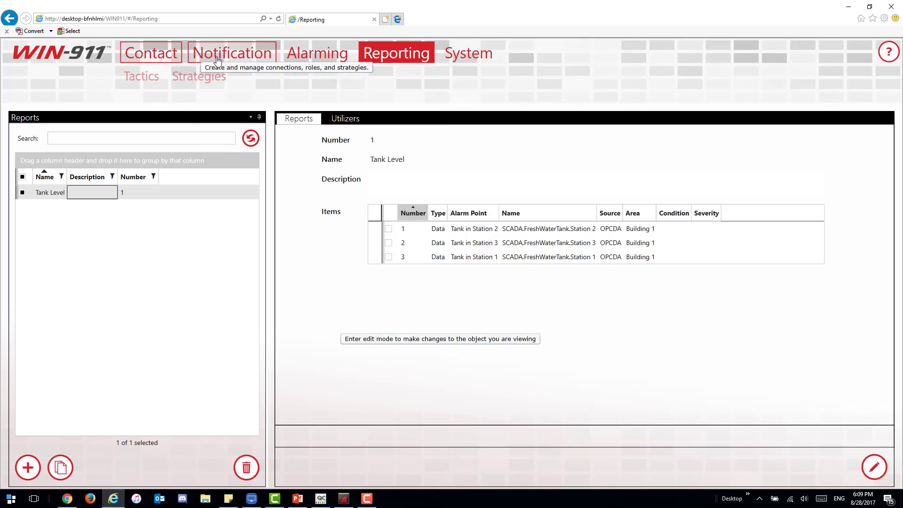
mouse_move(141, 76)
left_click(172, 96)
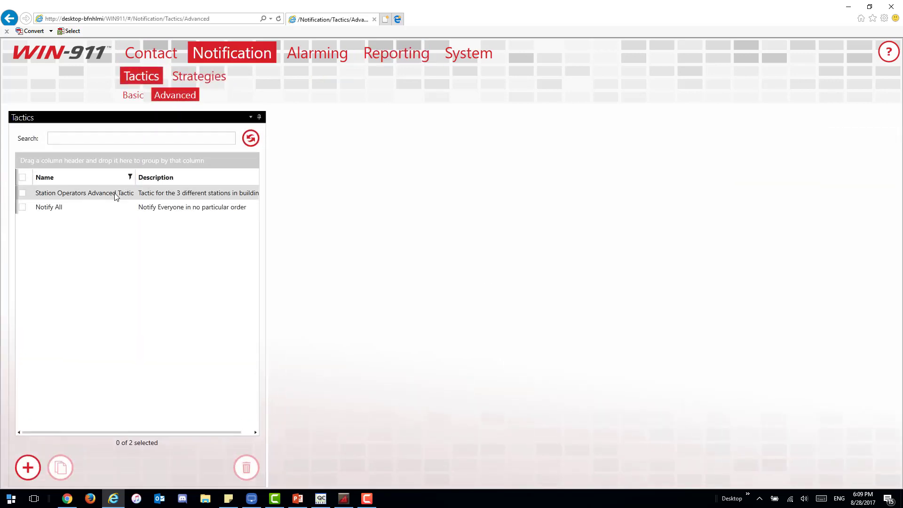
left_click(115, 194)
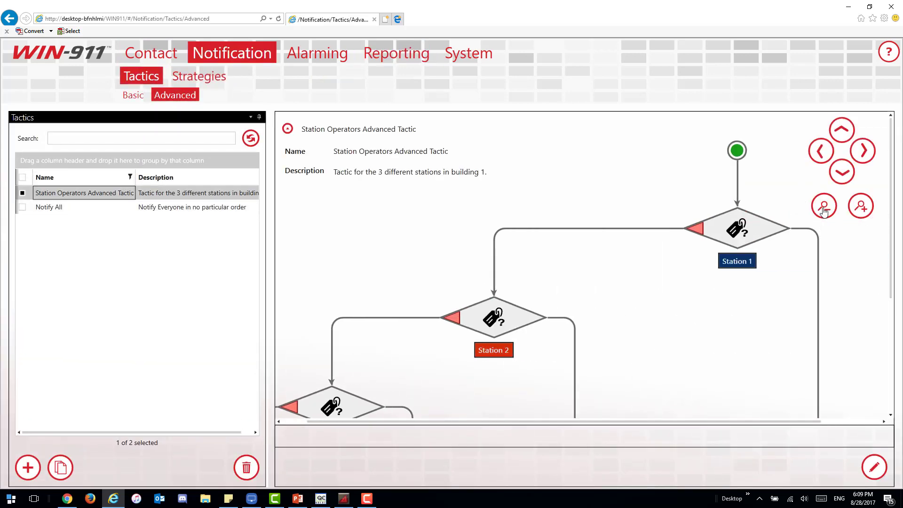
left_click(824, 209)
left_click(824, 210)
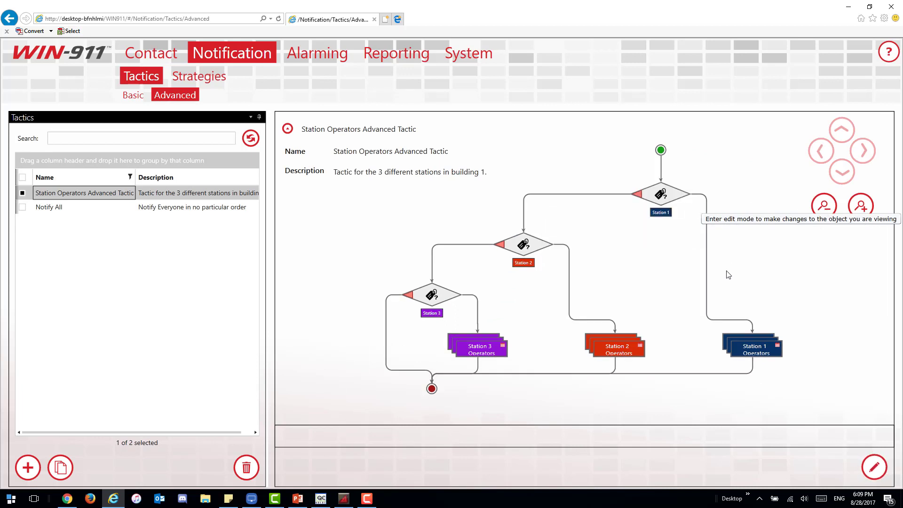
Step: Show the Mobile-911 phone connection's General details with the Always schedule and Station 1 Ops role
left_click(169, 60)
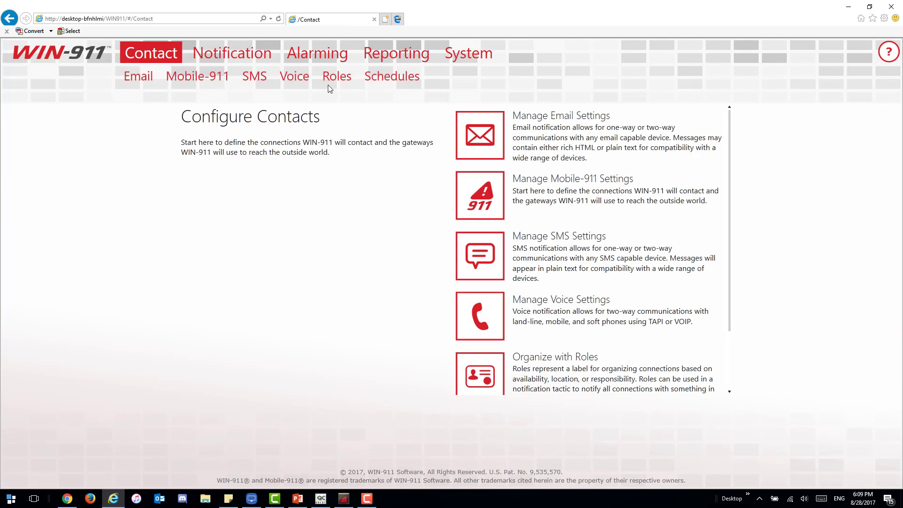
left_click(214, 82)
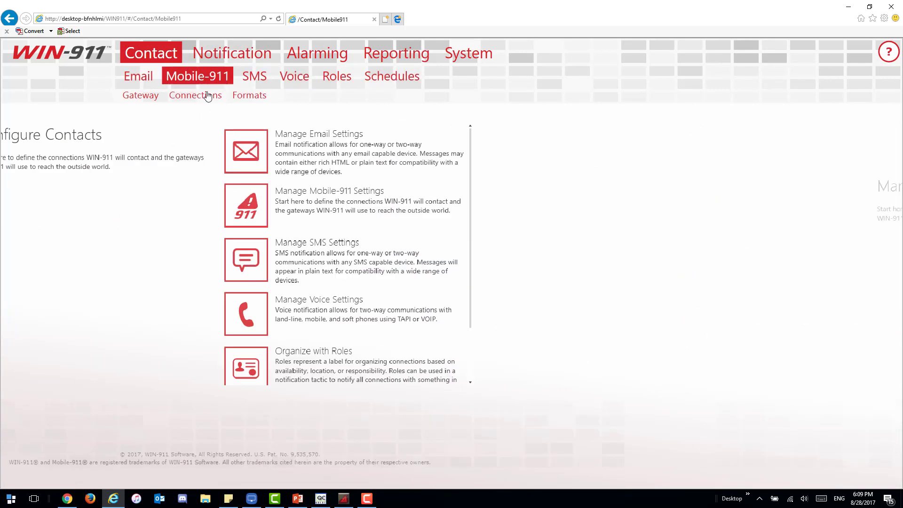
left_click(207, 96)
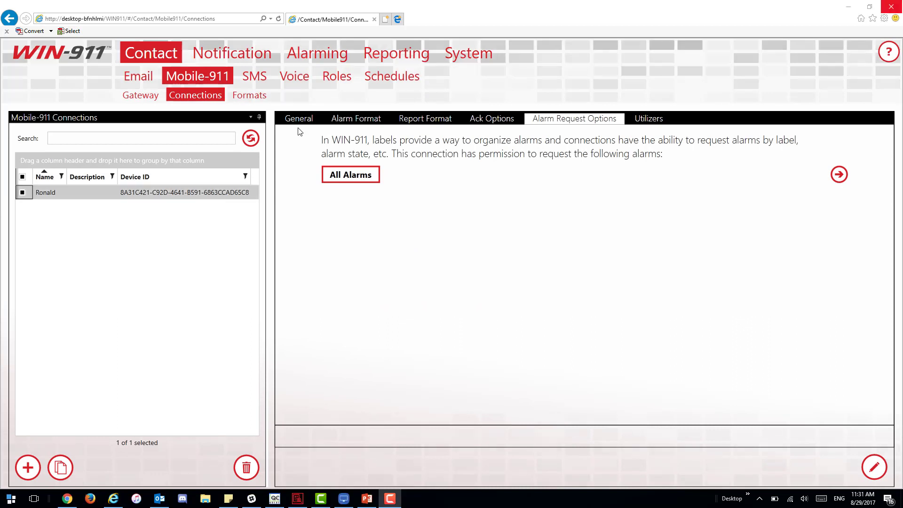
left_click(299, 119)
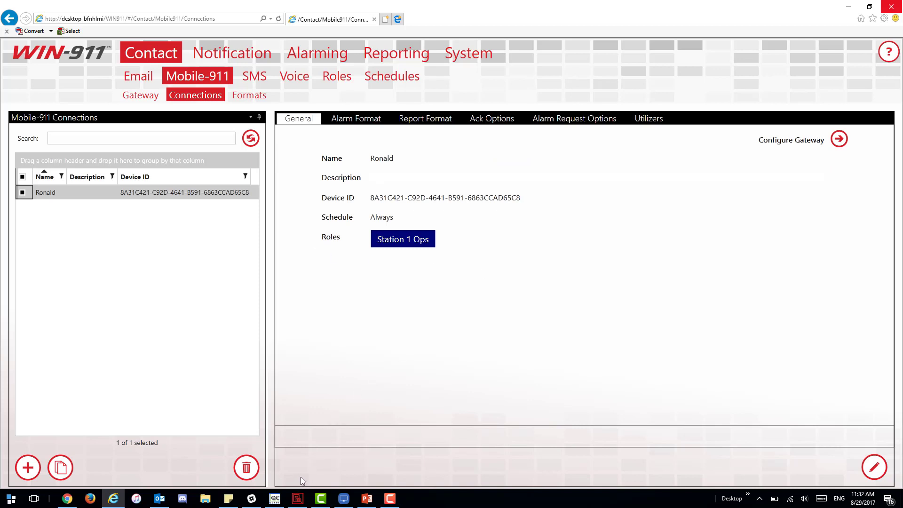
Step: Arrange the mirrored iPhone, WIN-911 Log Viewer and OPC Quick Client so all are visible
left_click(342, 498)
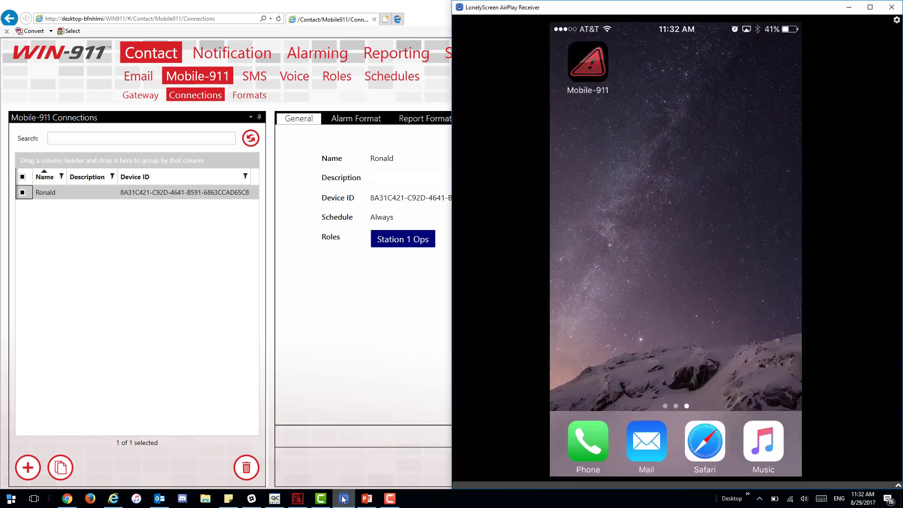
left_click(298, 498)
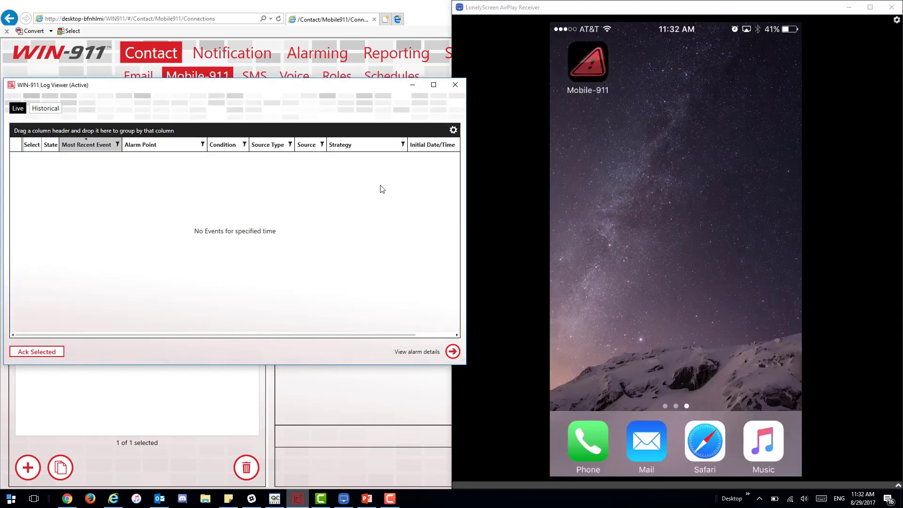
left_click_drag(344, 88, 341, 14)
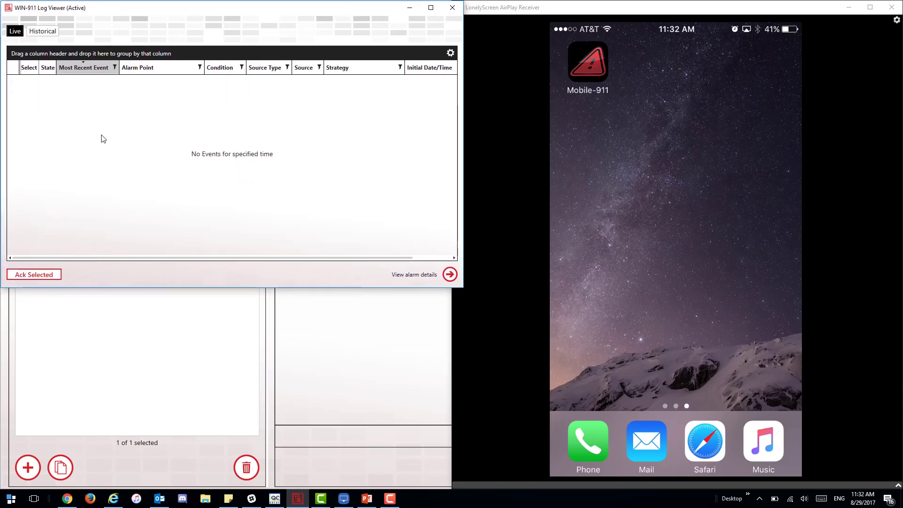
left_click(274, 498)
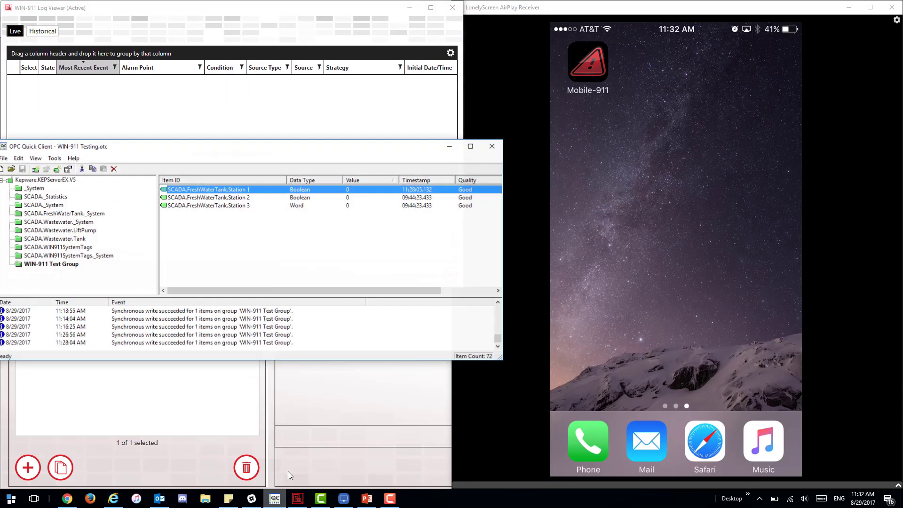
left_click_drag(389, 152, 396, 256)
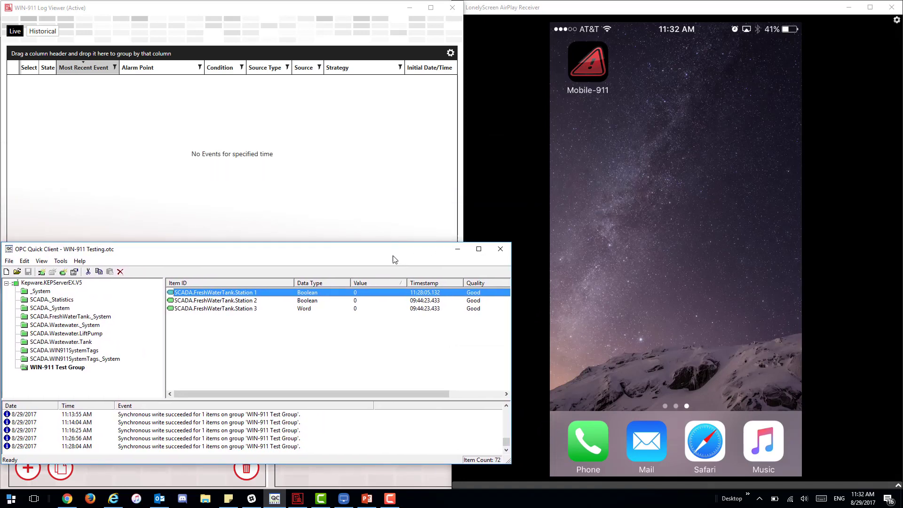
Step: Write 1 to SCADA.FreshWaterTank.Station 1 and watch the unacknowledged Station 1 Alarm appear in the log
right_click(362, 292)
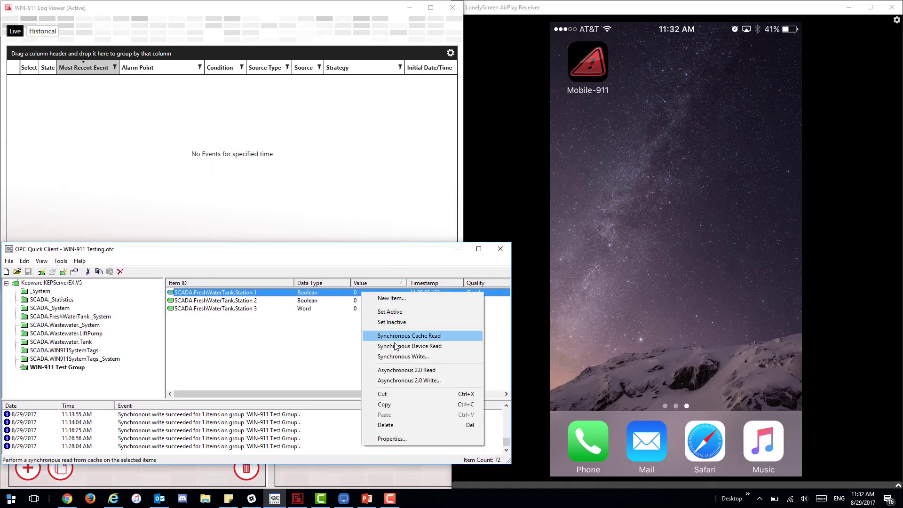
left_click(395, 356)
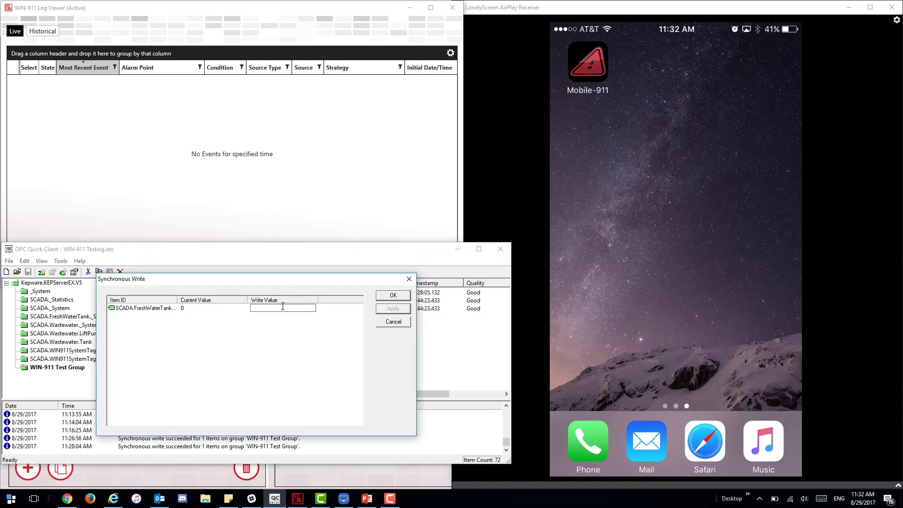
type("1")
left_click(396, 312)
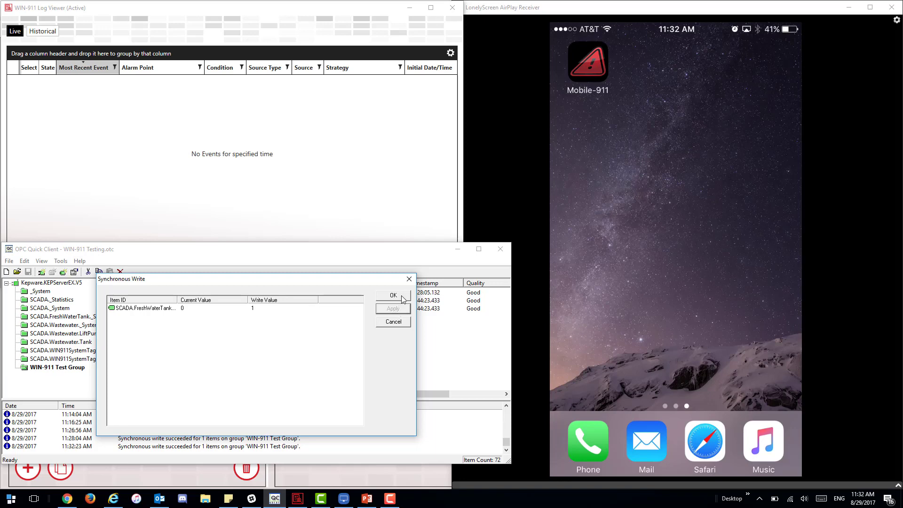
left_click(394, 295)
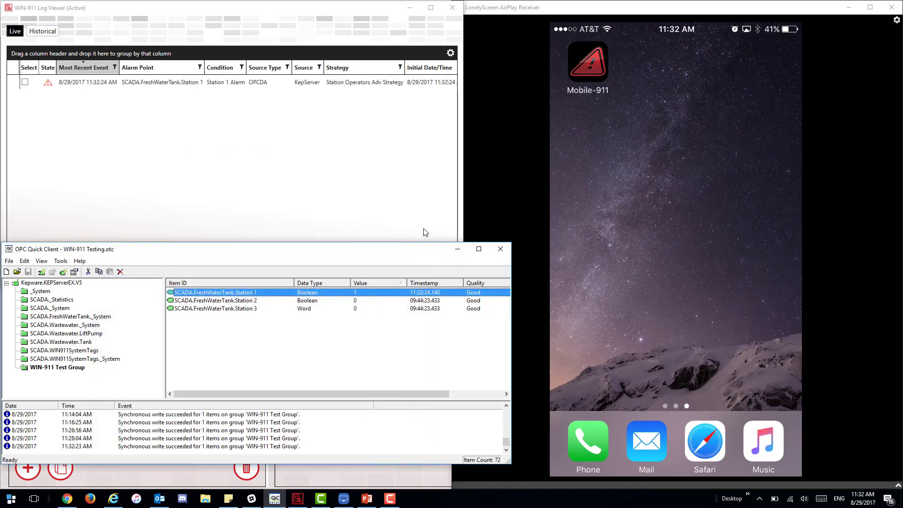
left_click(411, 218)
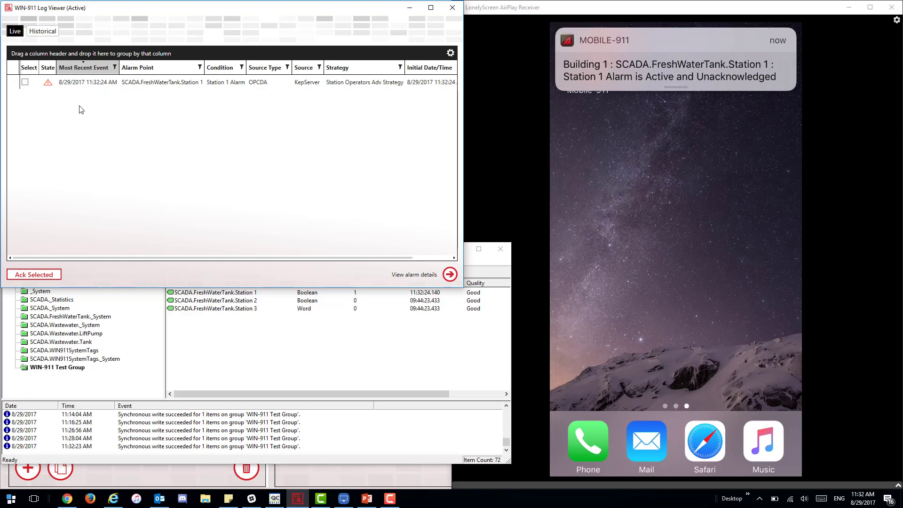
mouse_move(51, 90)
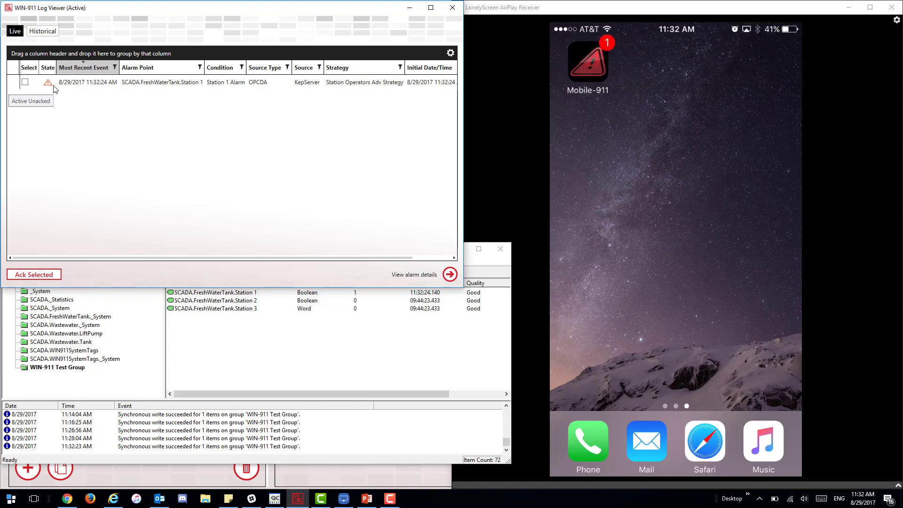
Step: Acknowledge the Station 1 Alarm from the mirrored Mobile-911 app so the log shows Active Acked
left_click(593, 237)
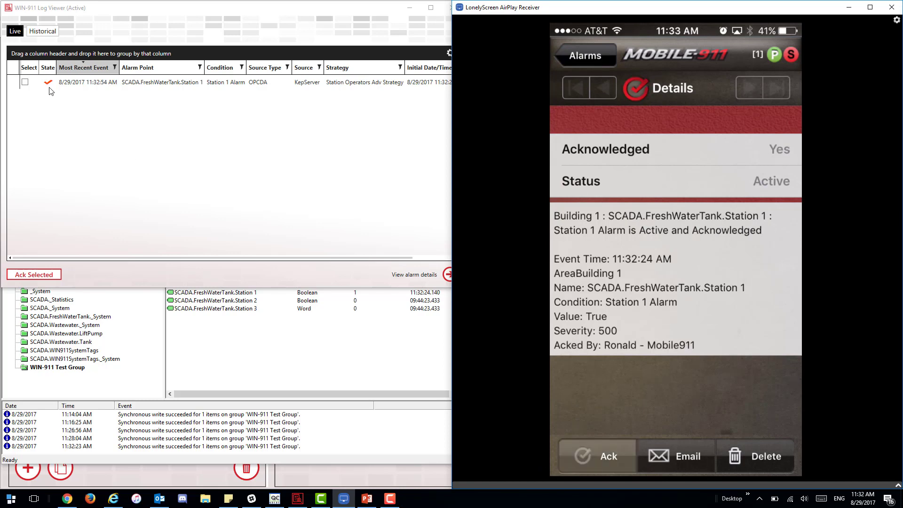
mouse_move(48, 86)
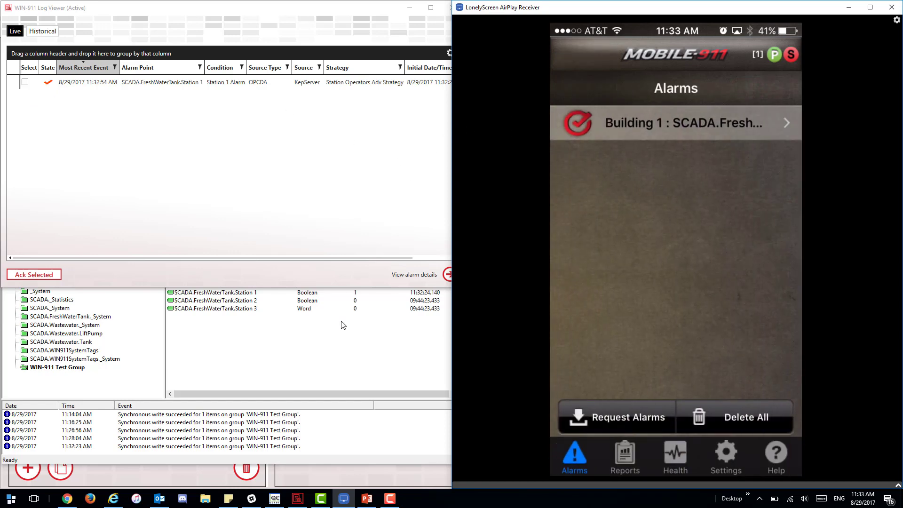
Step: Write 0 to SCADA.FreshWaterTank.Station 1 and confirm the alarm clears from the Log Viewer
left_click(337, 361)
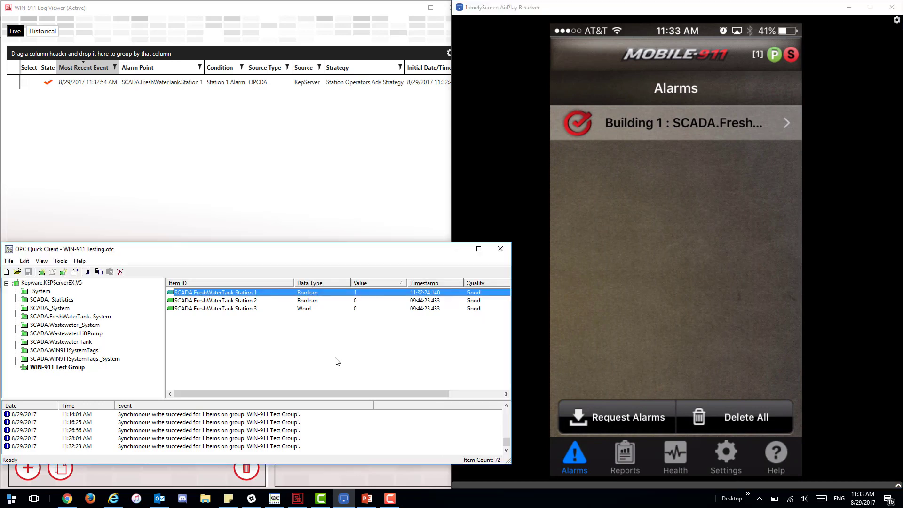
right_click(357, 294)
left_click(393, 358)
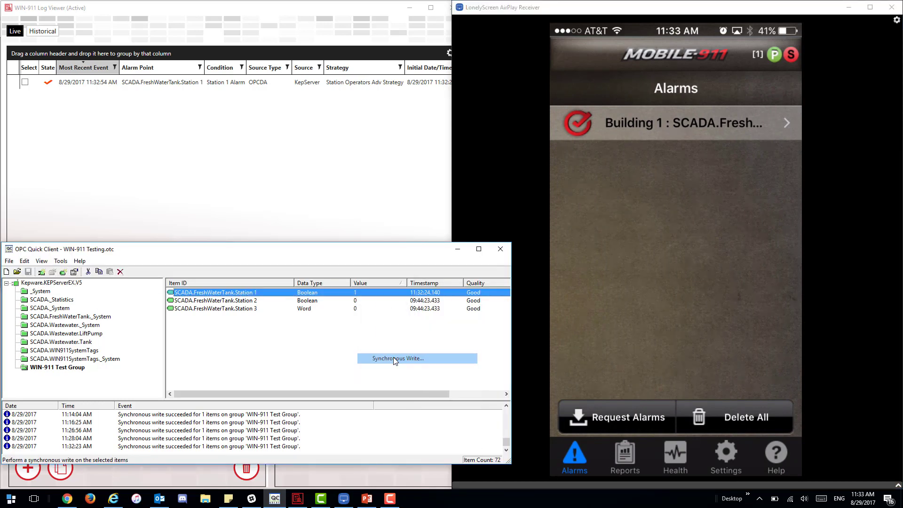
type("0")
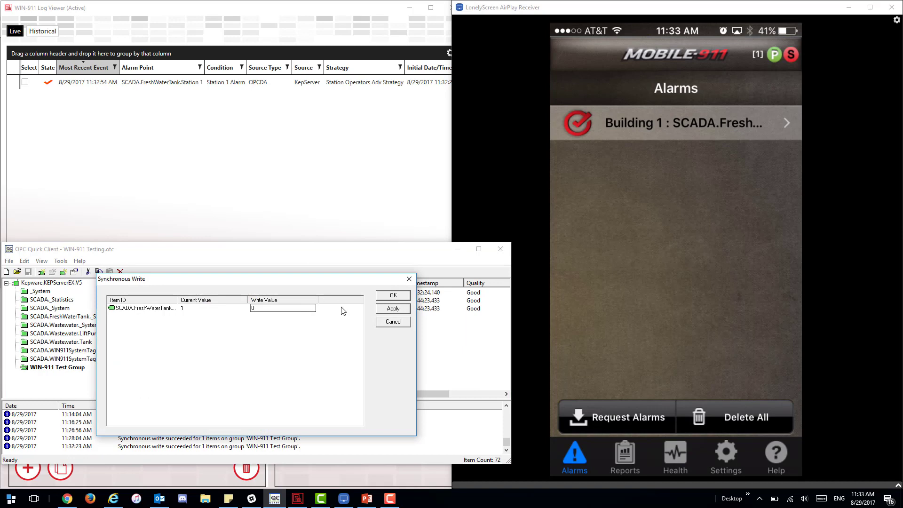
left_click(389, 310)
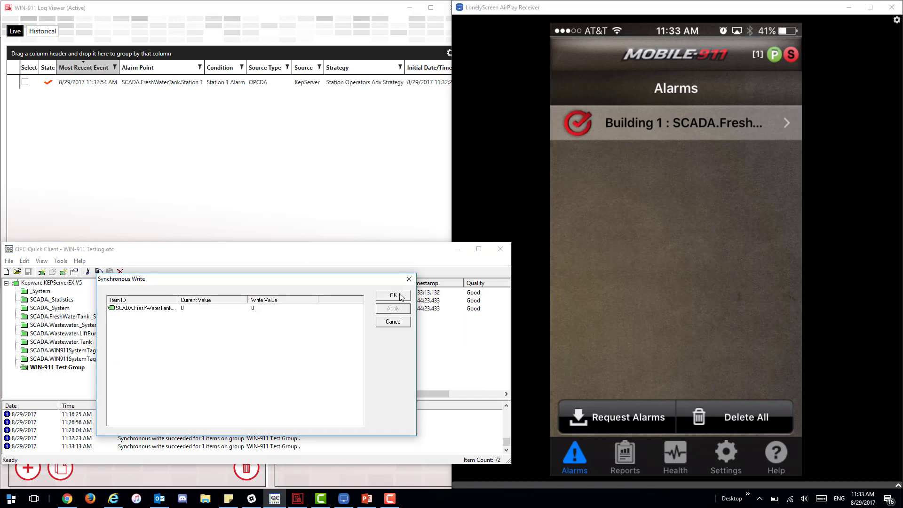
left_click(400, 296)
left_click(347, 224)
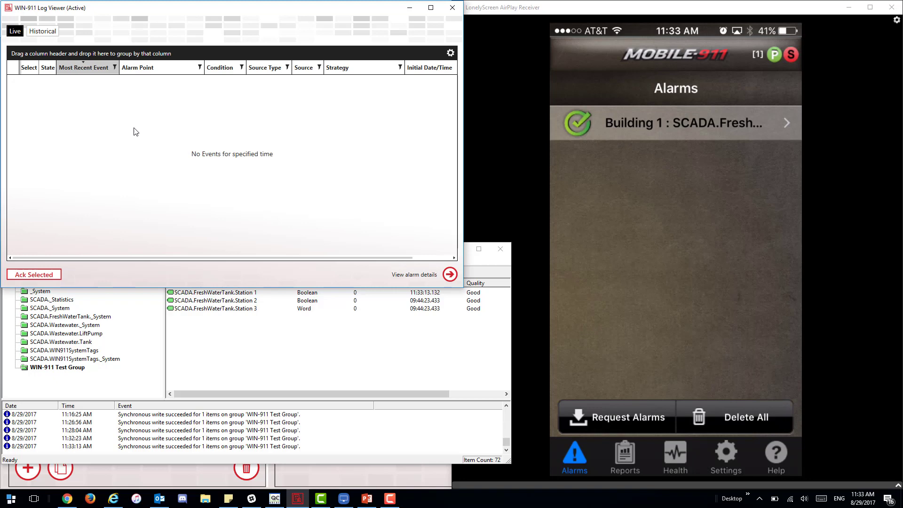
Step: Check the Station 1 alarm's state under Historical events, then return to Live and show the mirrored phone
left_click(39, 34)
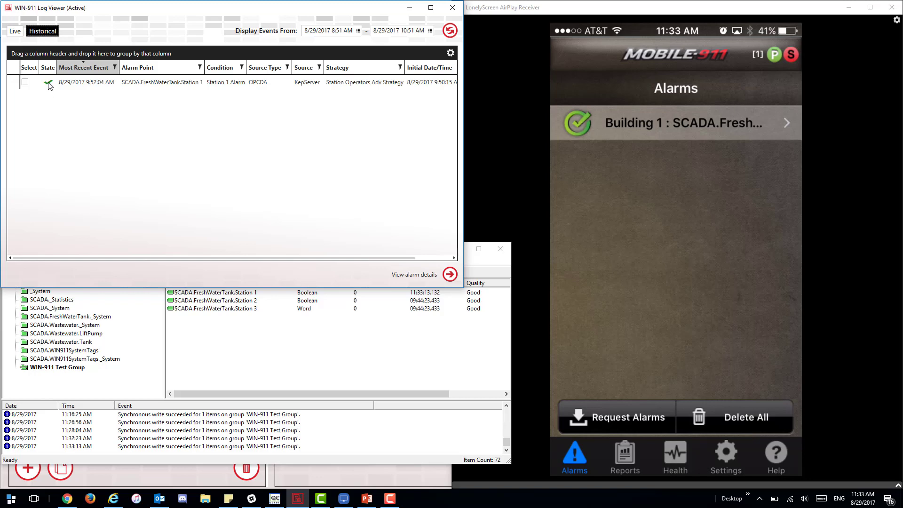
mouse_move(49, 86)
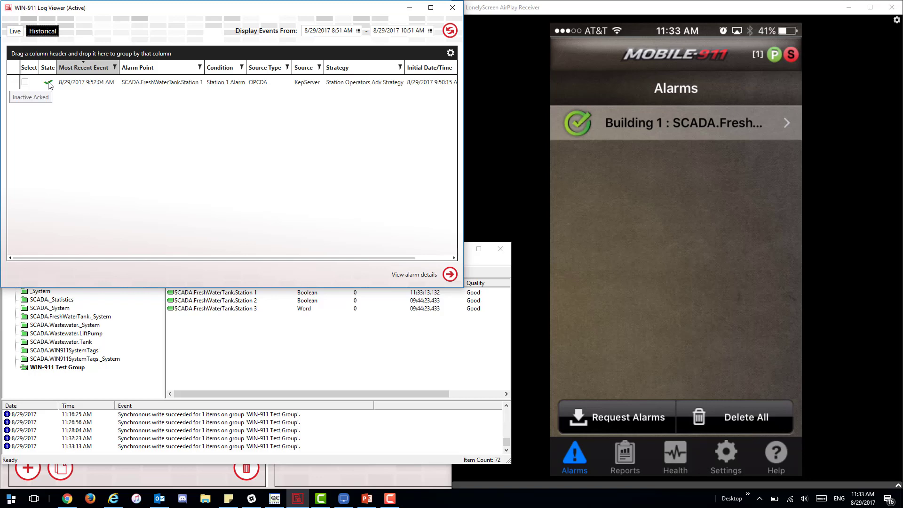
left_click(15, 31)
left_click(625, 238)
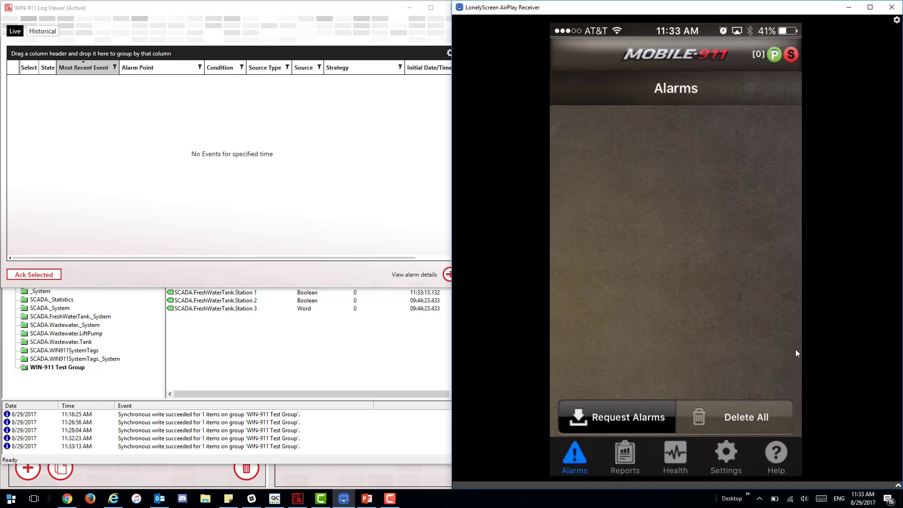
Step: Present slide 4, 'Thanks for watching', as a full-screen PowerPoint slide show
left_click(367, 499)
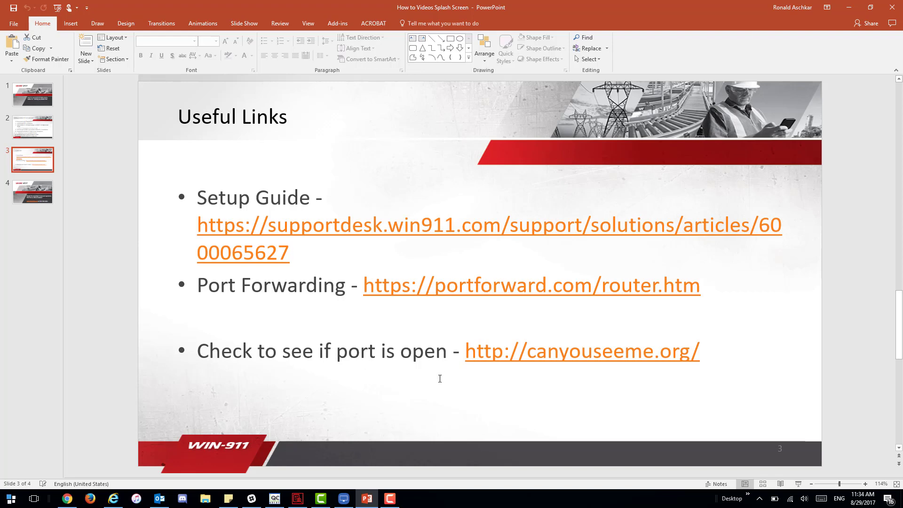
left_click(43, 201)
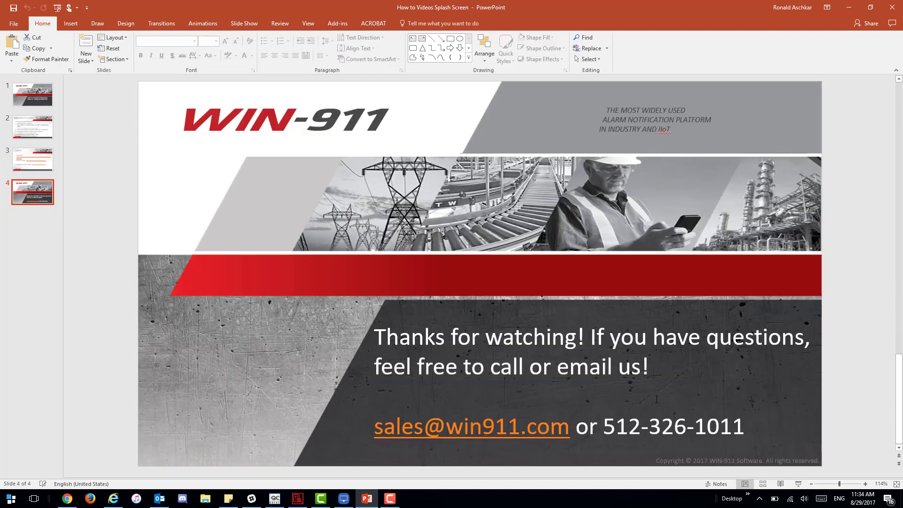
left_click(800, 486)
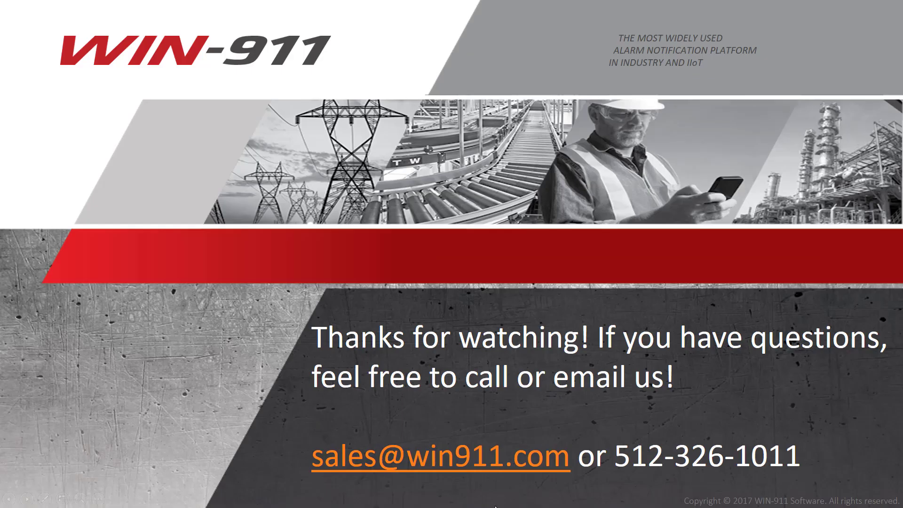